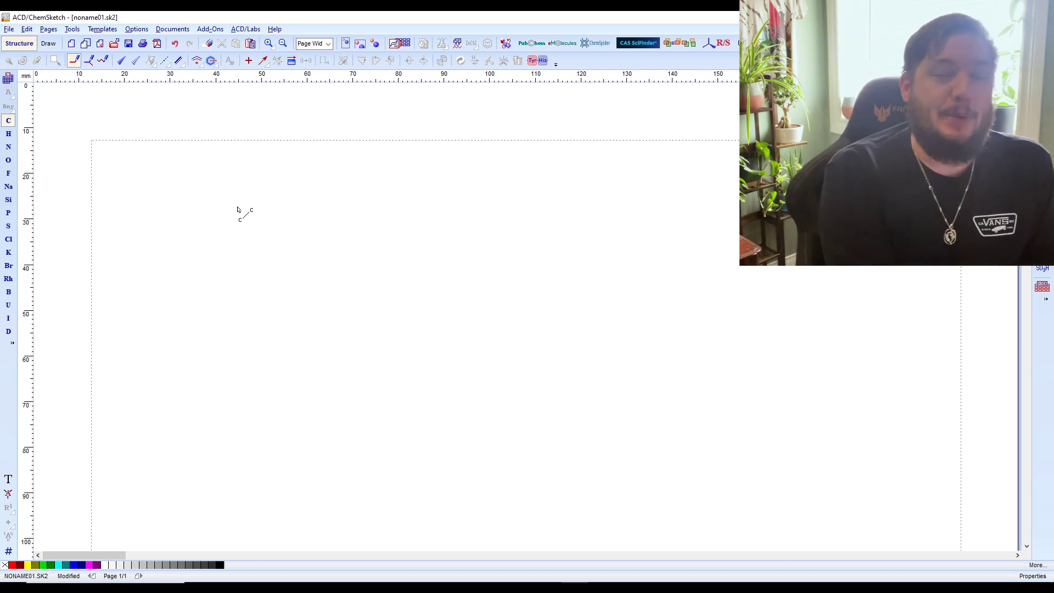
Draw a 20-carbon zigzag chain running diagonally down across the page with the chain tool
left_click_drag(238, 210, 239, 210)
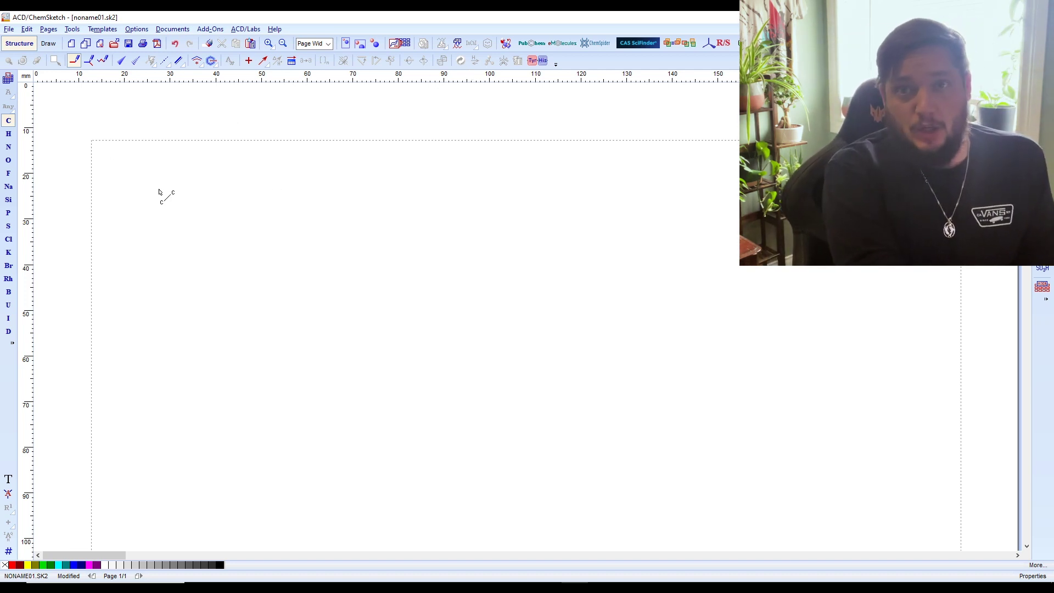
left_click(104, 61)
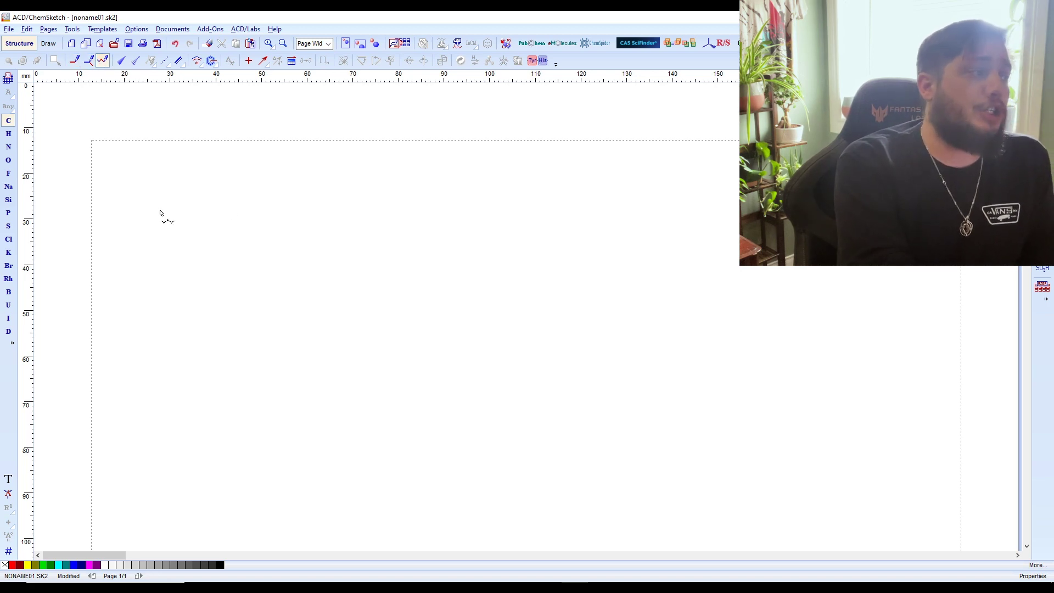
mouse_move(153, 225)
left_mouse_down()
mouse_move(756, 350)
mouse_move(913, 423)
mouse_move(858, 417)
left_mouse_up()
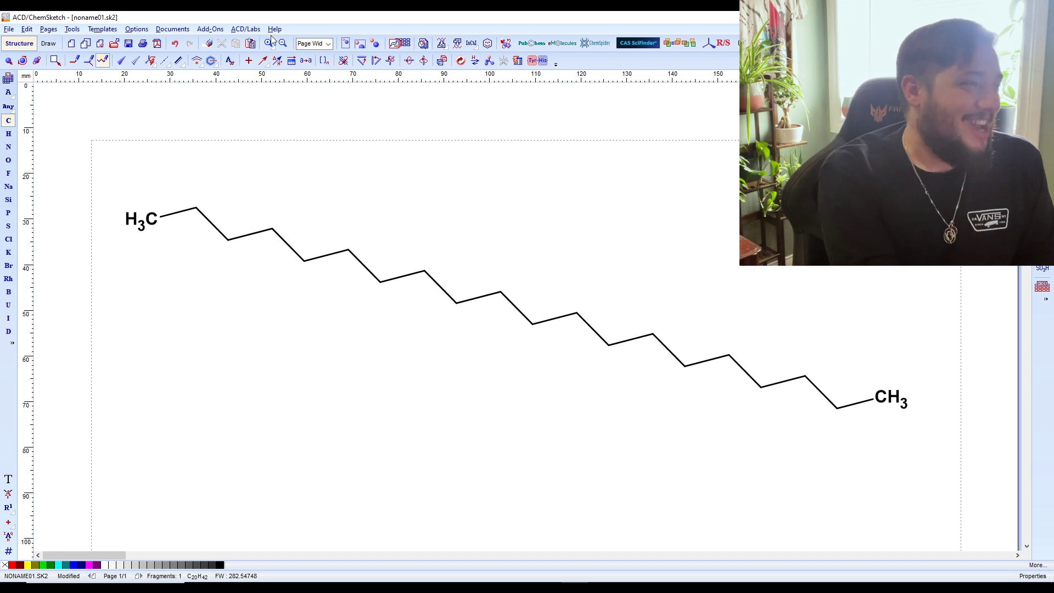
Delete the entire long carbon chain from the page
left_click(8, 63)
left_click_drag(80, 125, 900, 471)
key("Delete")
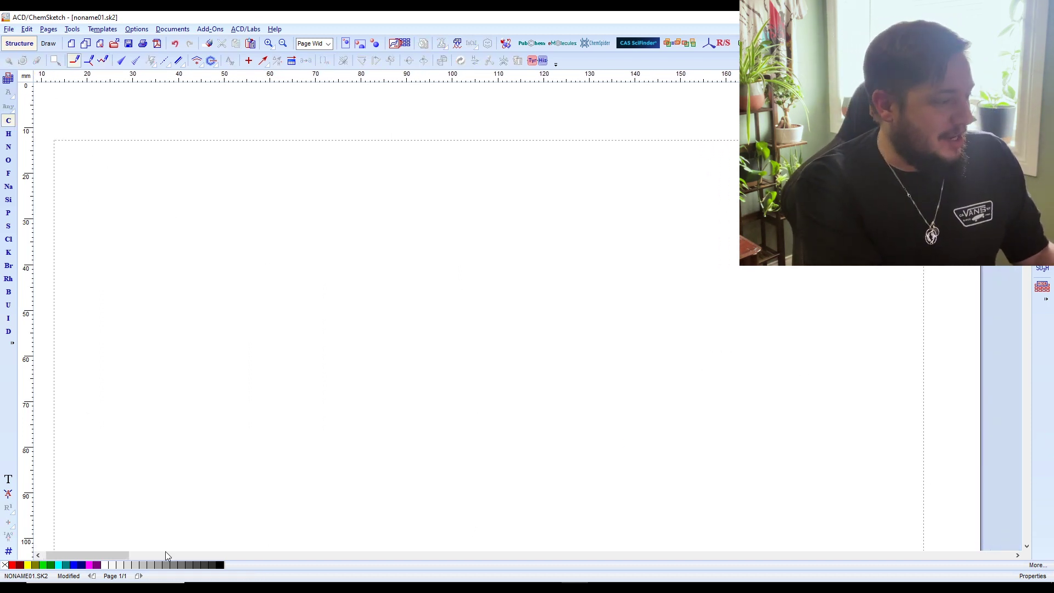
Draw a five-carbon zigzag chain in the lower part of the page
left_click(164, 554)
left_click_drag(140, 555, 102, 552)
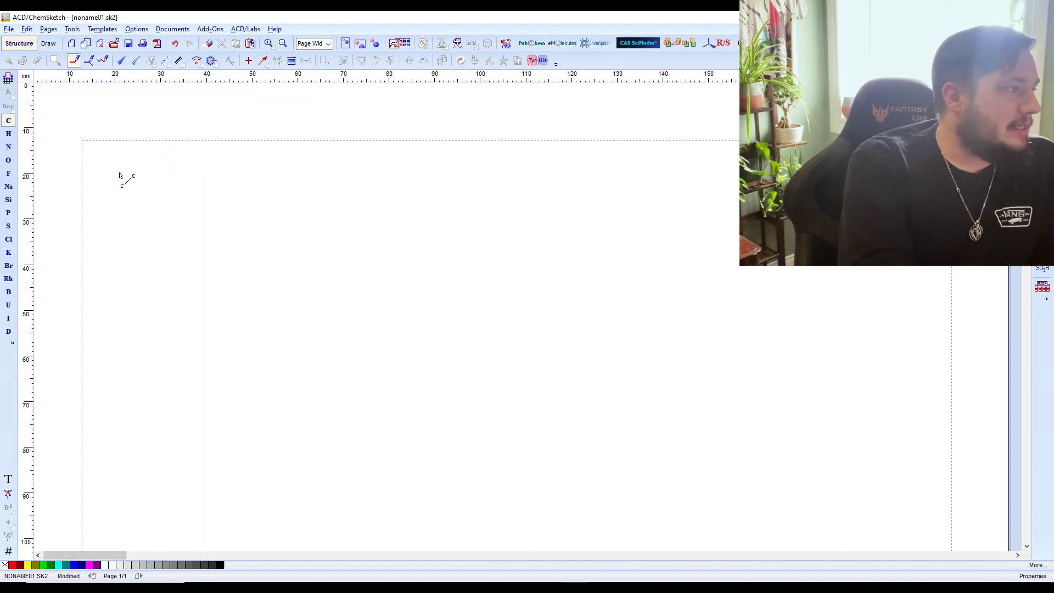
left_click(260, 406)
left_click_drag(257, 391, 359, 423)
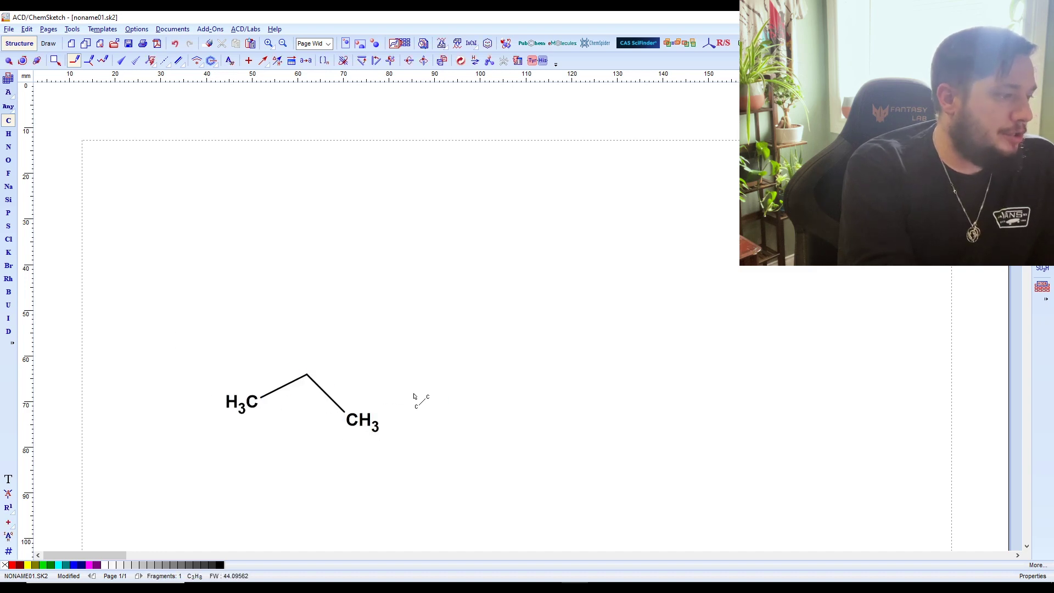
left_click(364, 421)
left_click(420, 392)
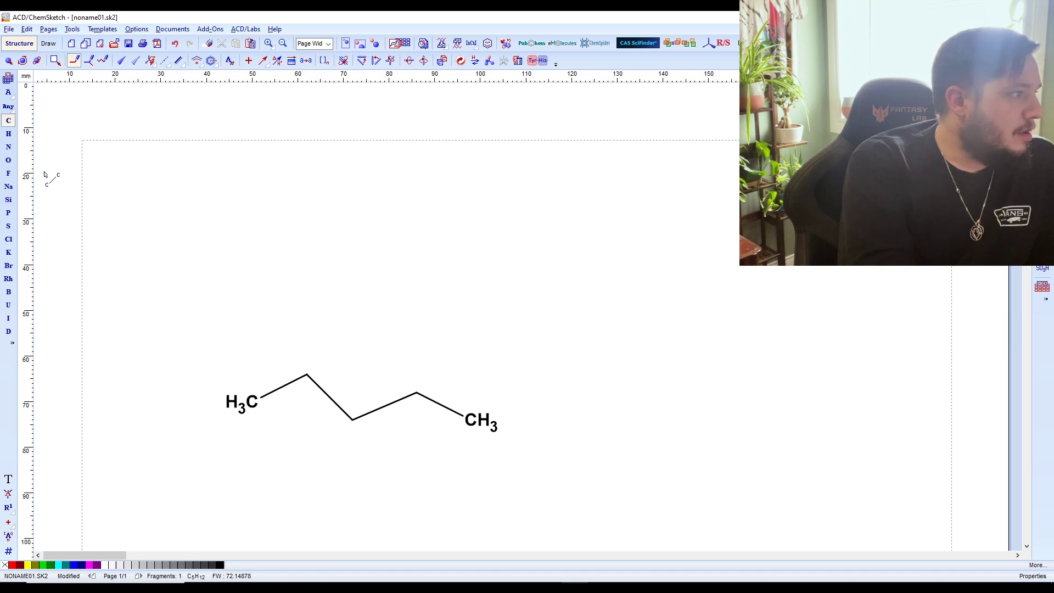
Add a double-bonded oxygen below the middle carbon and replace the chain carbon to its right with oxygen
left_click(9, 160)
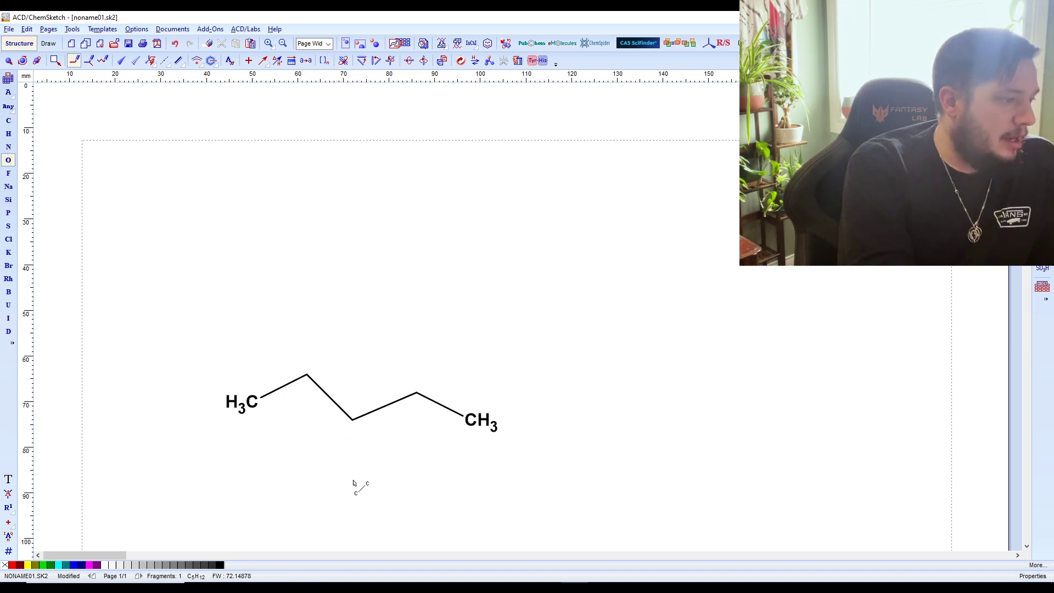
left_click(352, 420)
left_click(354, 458)
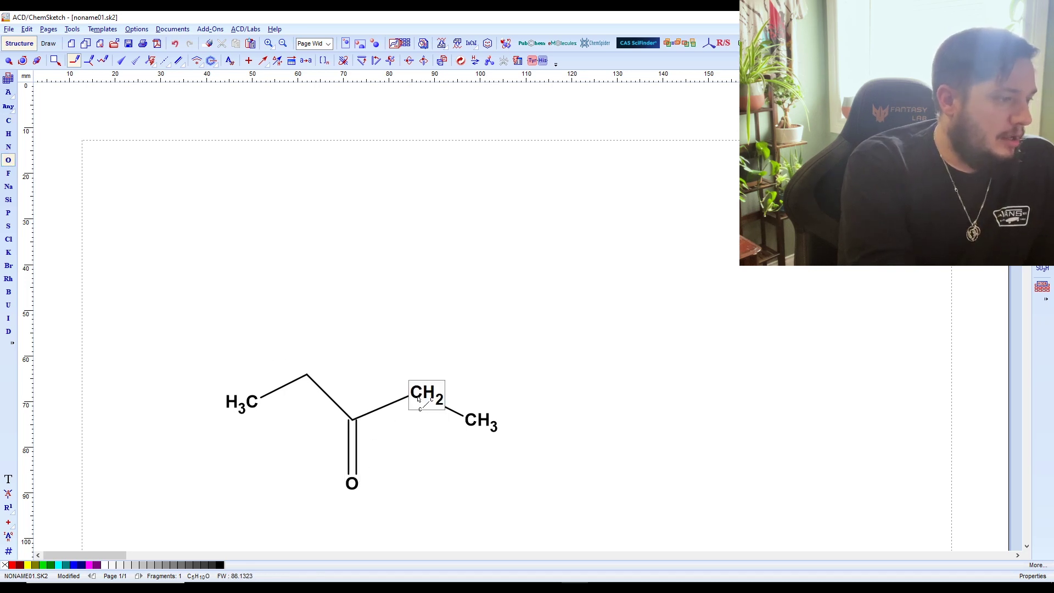
left_click(418, 398)
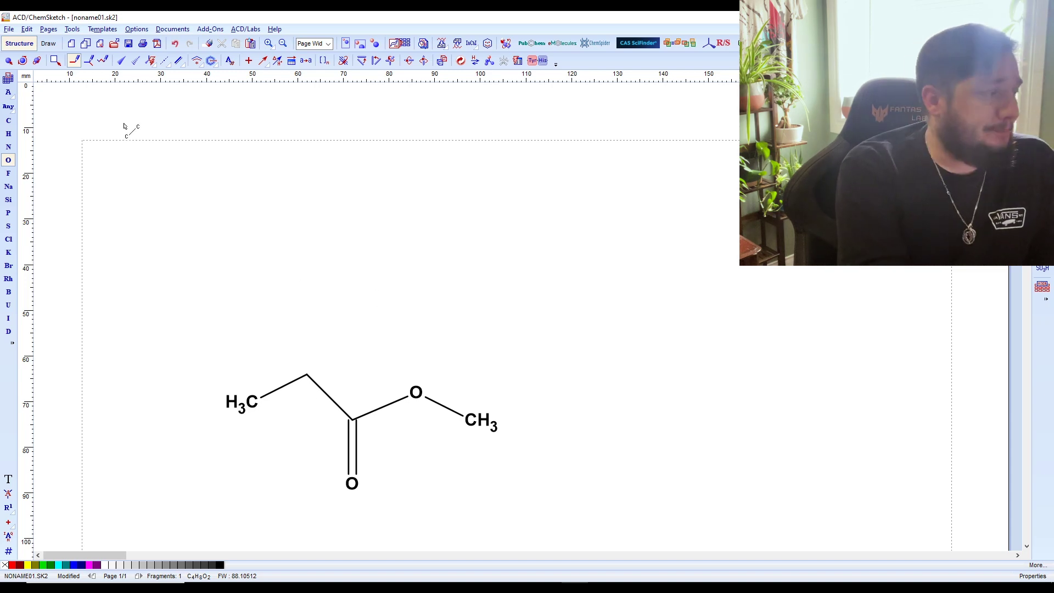
Clean the ester structure and enclose its CH2–C(=O)–O unit in multiple-group brackets with index 2
left_click(461, 60)
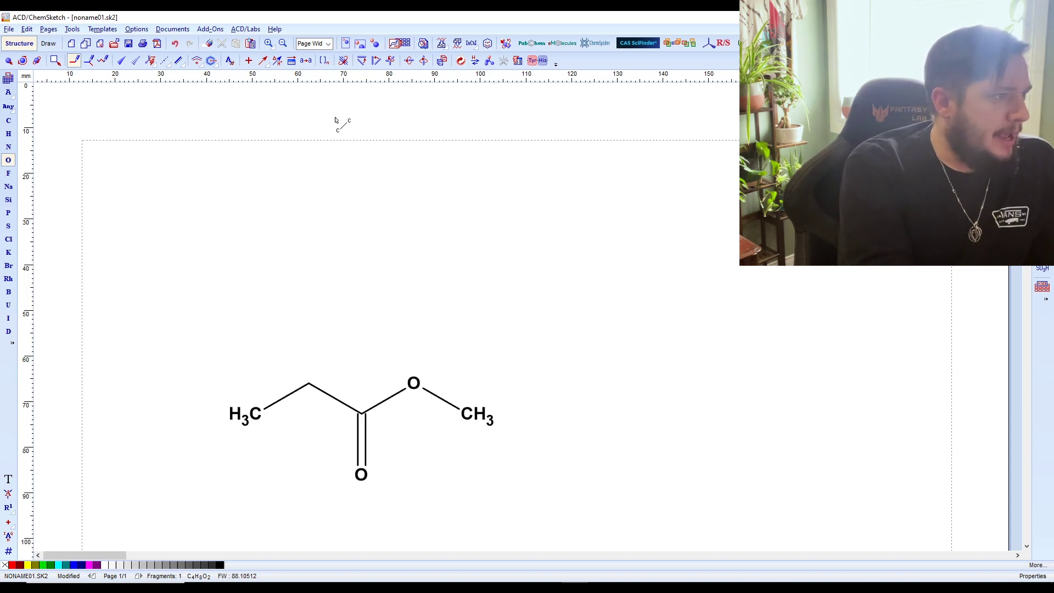
left_click(324, 63)
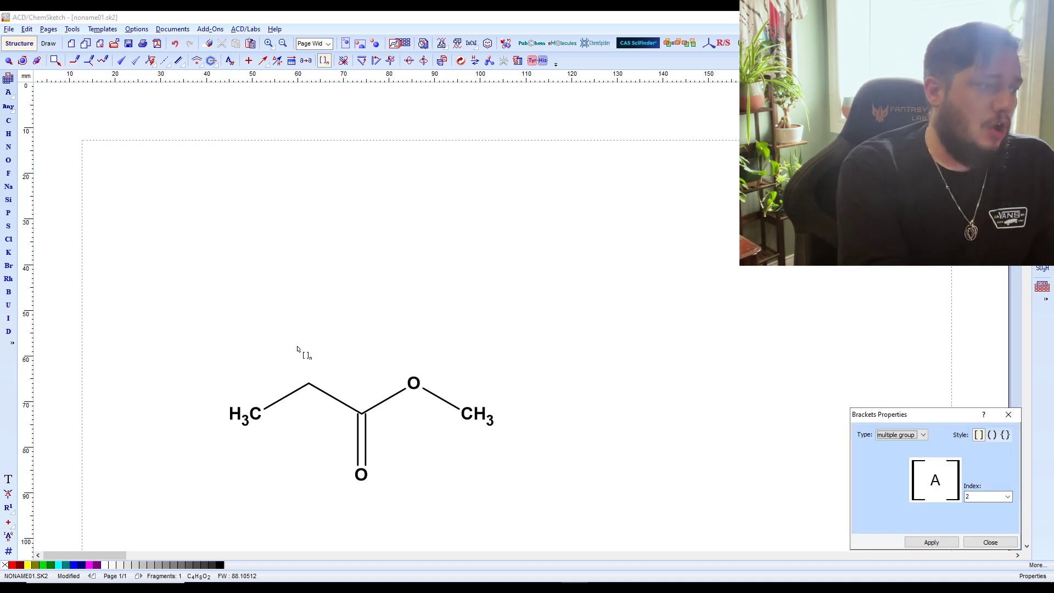
left_click_drag(289, 346, 437, 503)
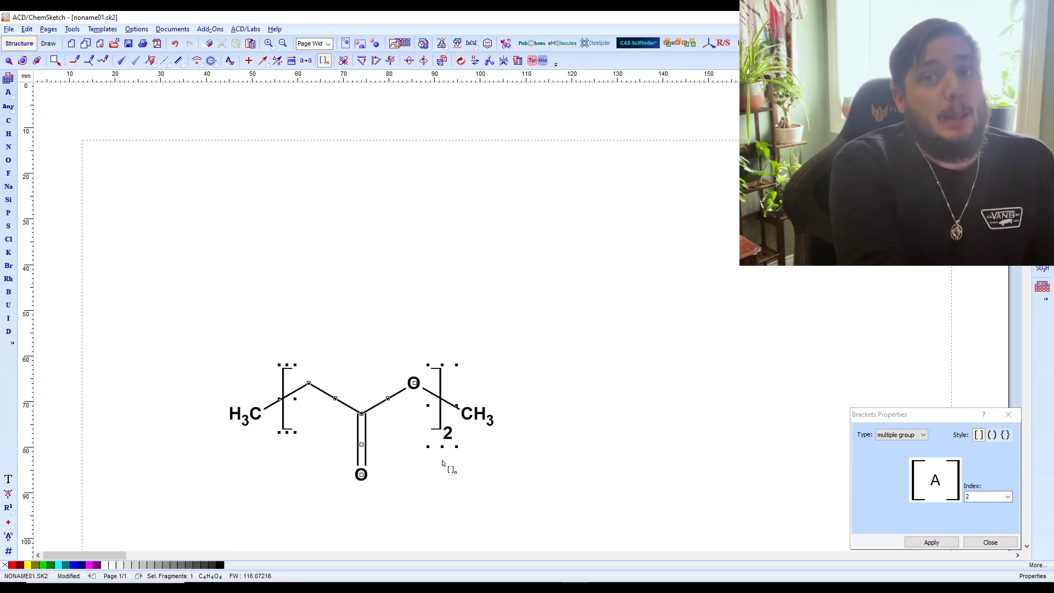
Set the index of the brackets around the repeat unit to 10
double_click(985, 497)
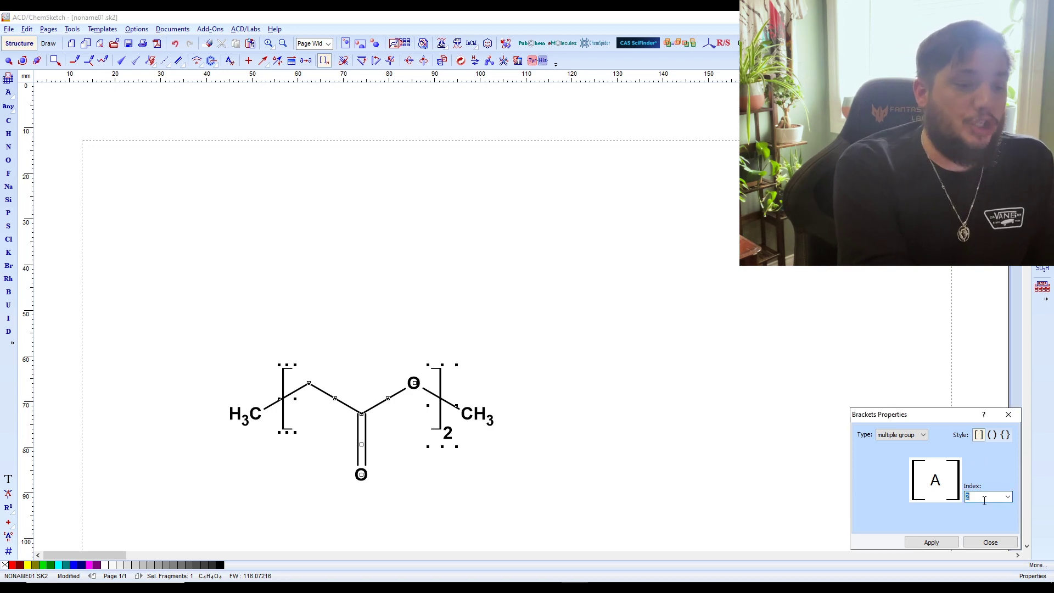
type("10")
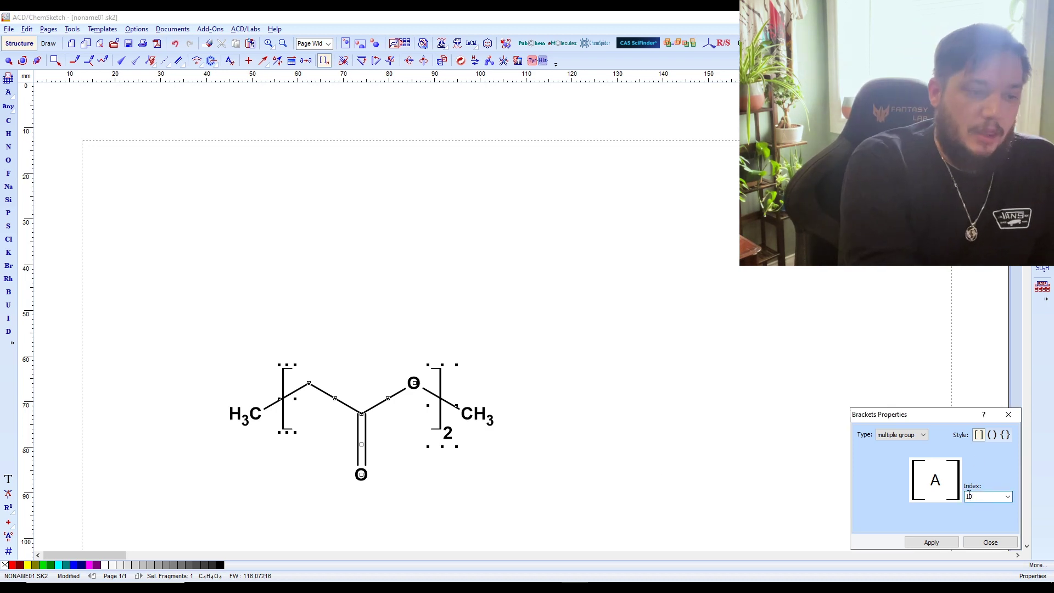
left_click(931, 542)
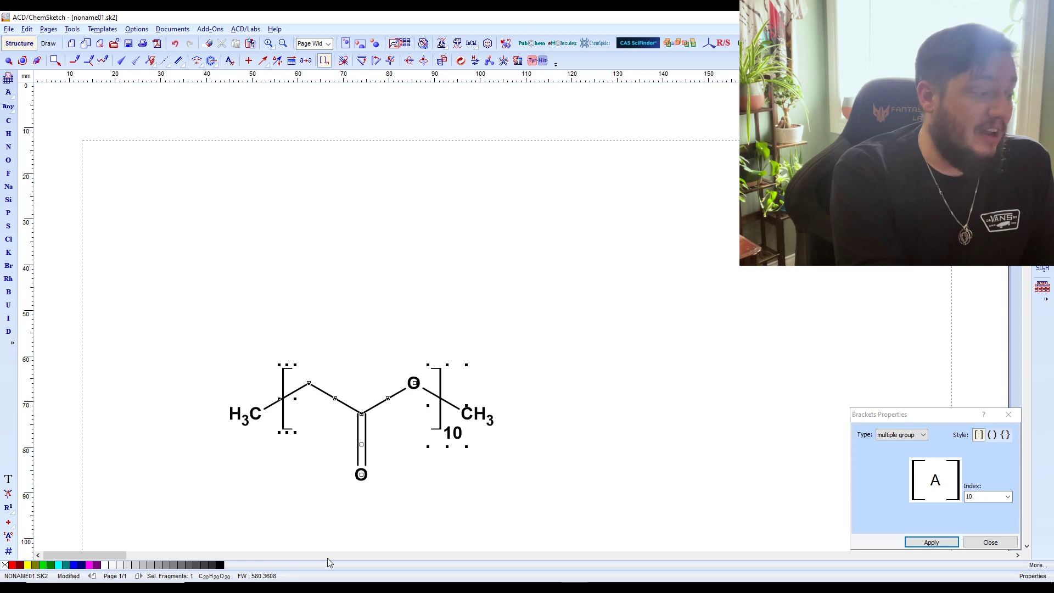
Set the bracket index to 5 and leave the bracket editing
double_click(995, 496)
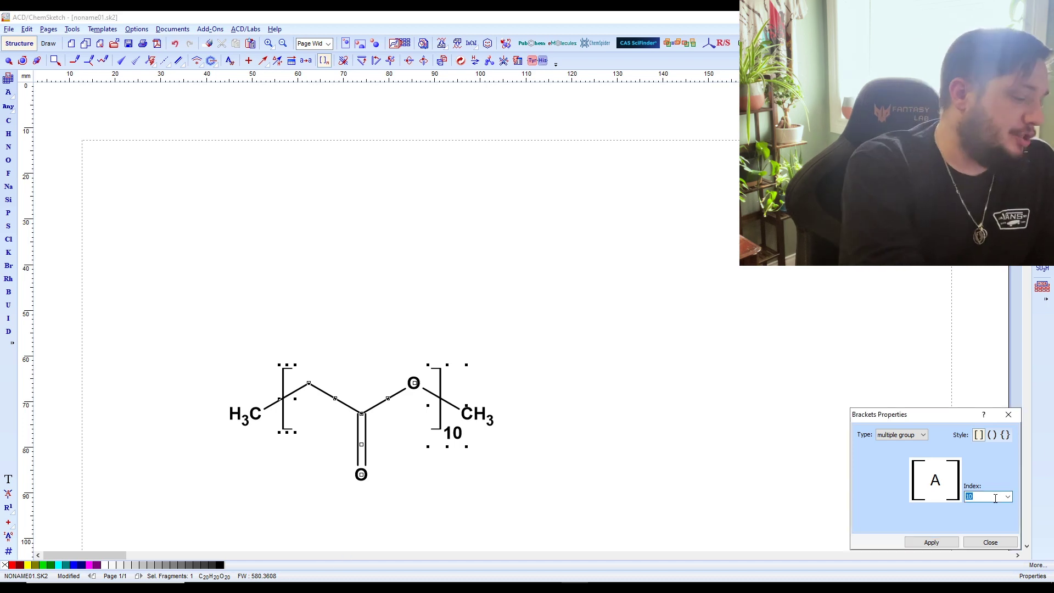
type("5")
left_click(931, 542)
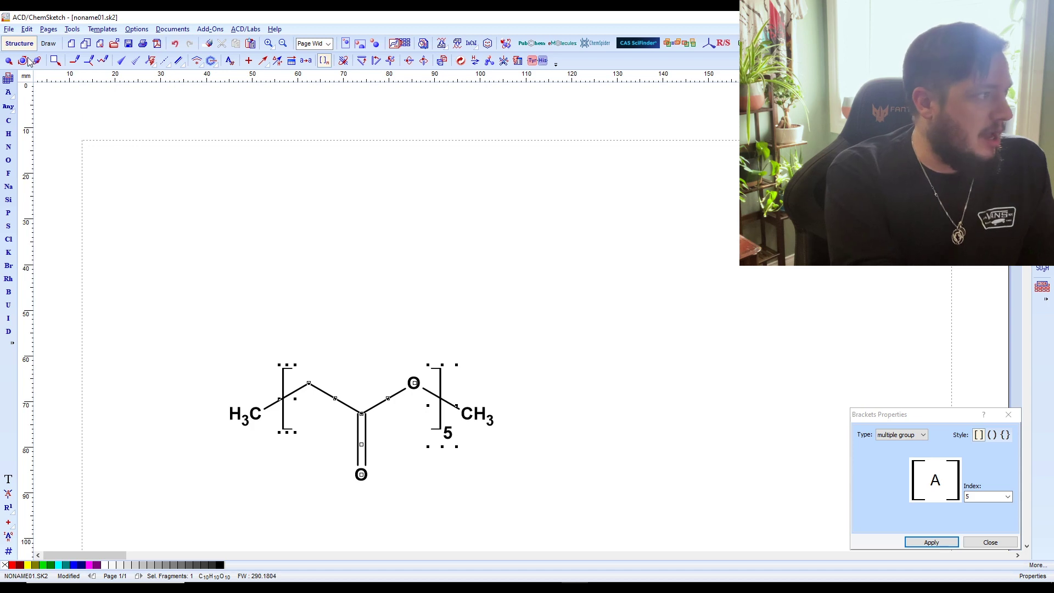
left_click(9, 61)
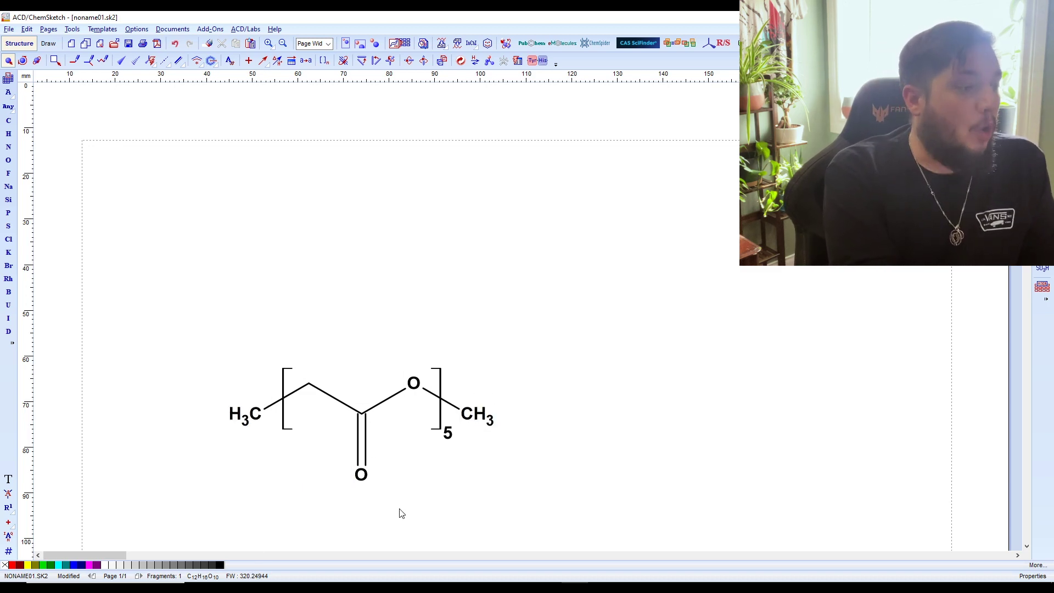
Reopen the existing brackets' properties and set the index to n, accepting the change to the polymer (SRU) type
left_click(442, 453)
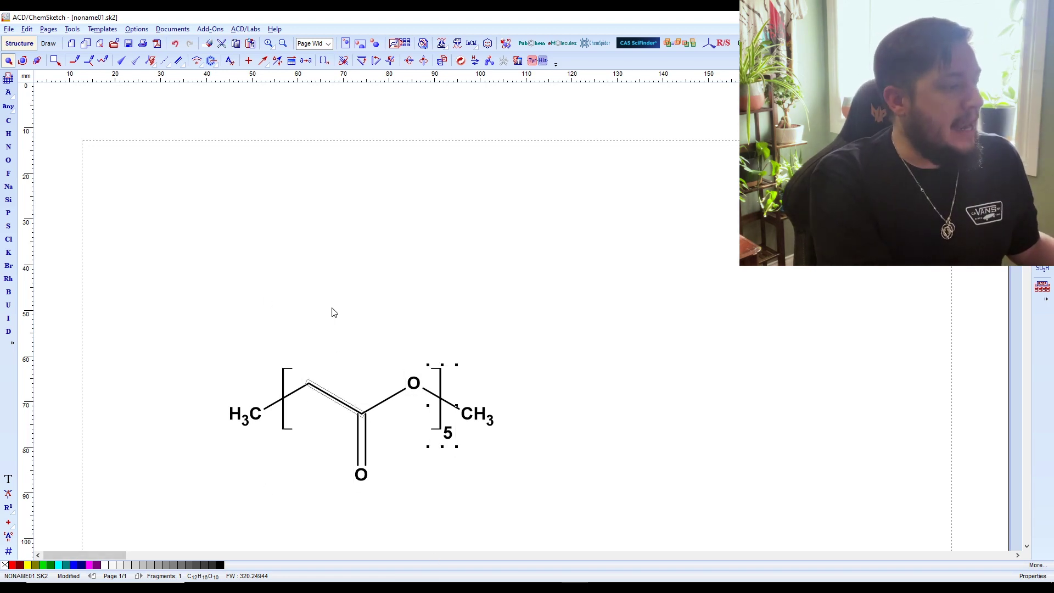
left_click(240, 191)
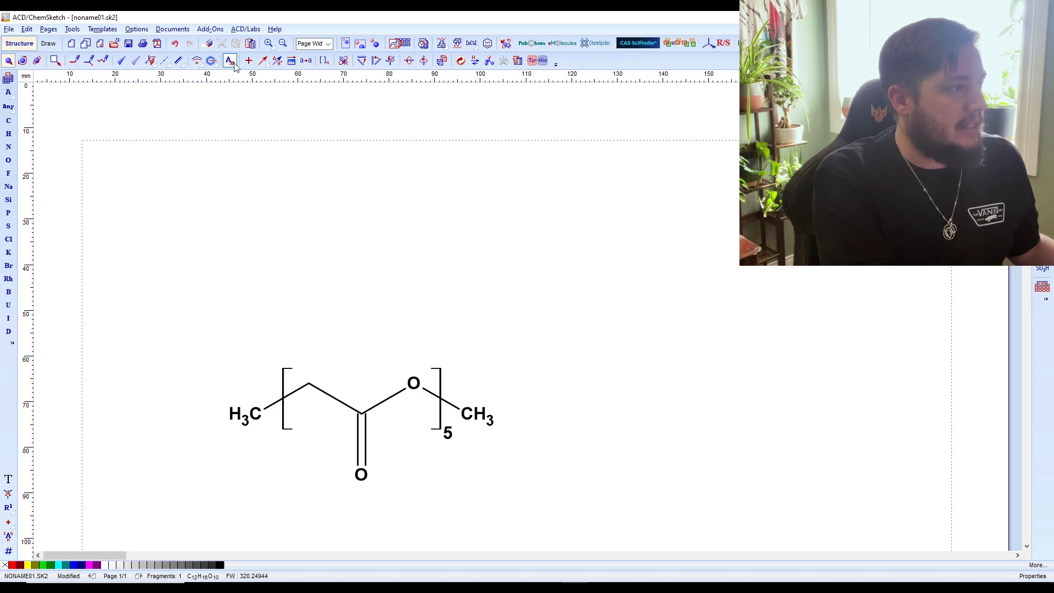
left_click(324, 60)
left_click(439, 380)
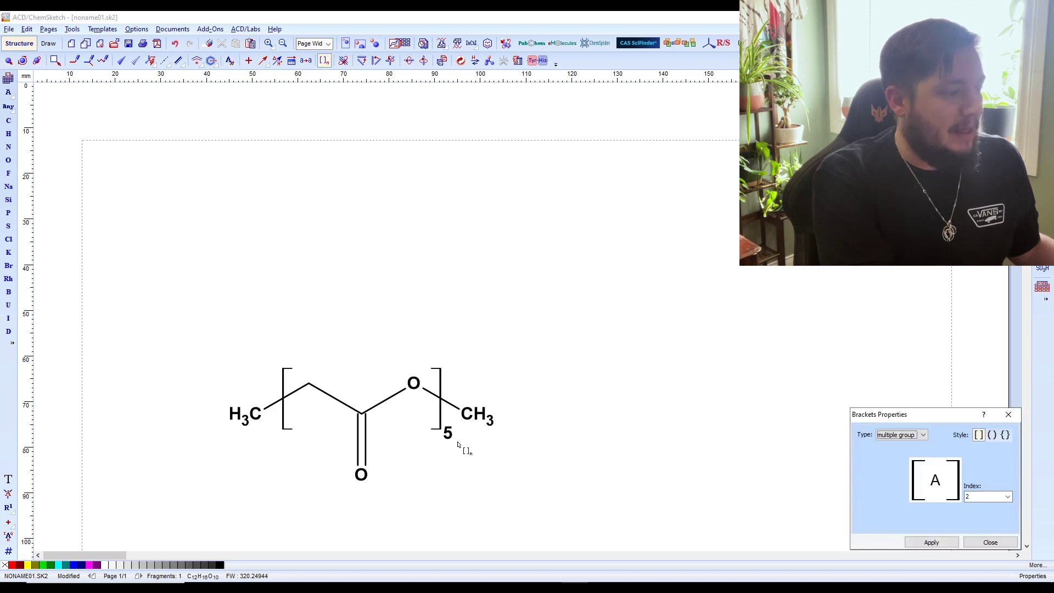
left_click(457, 444)
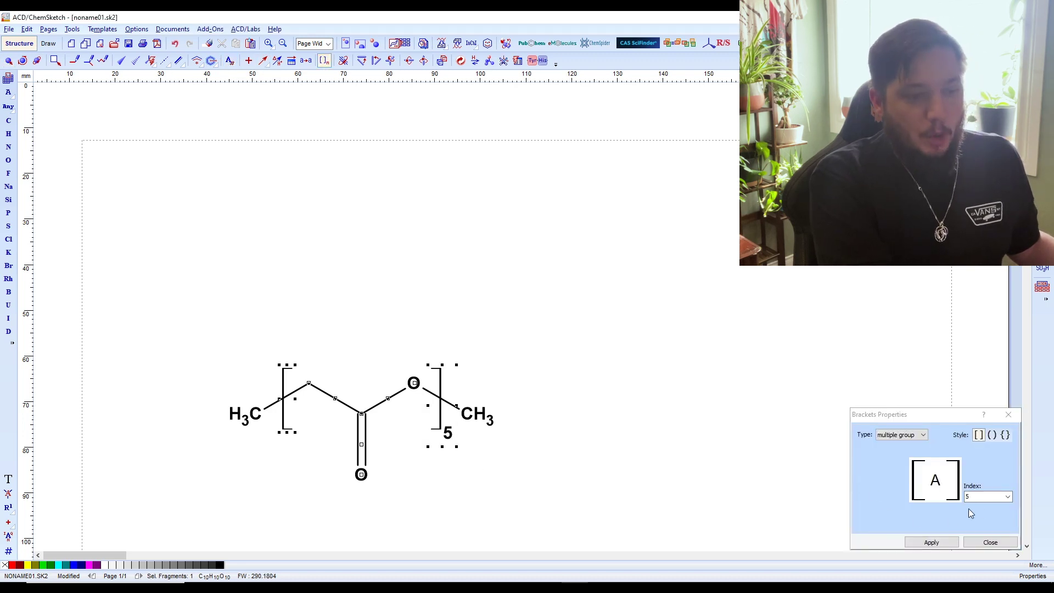
left_click(984, 496)
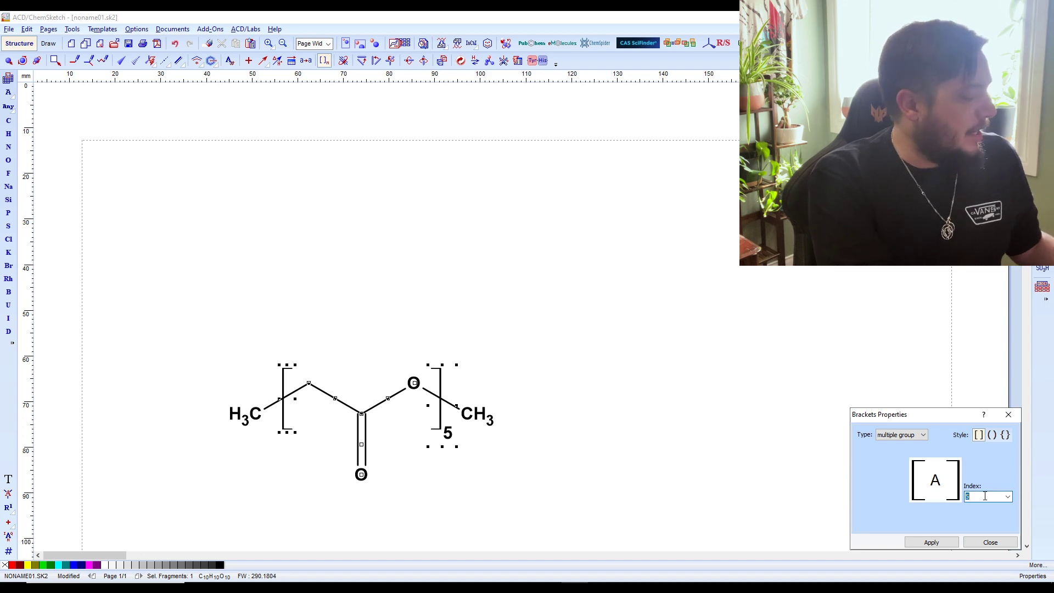
left_click(936, 541)
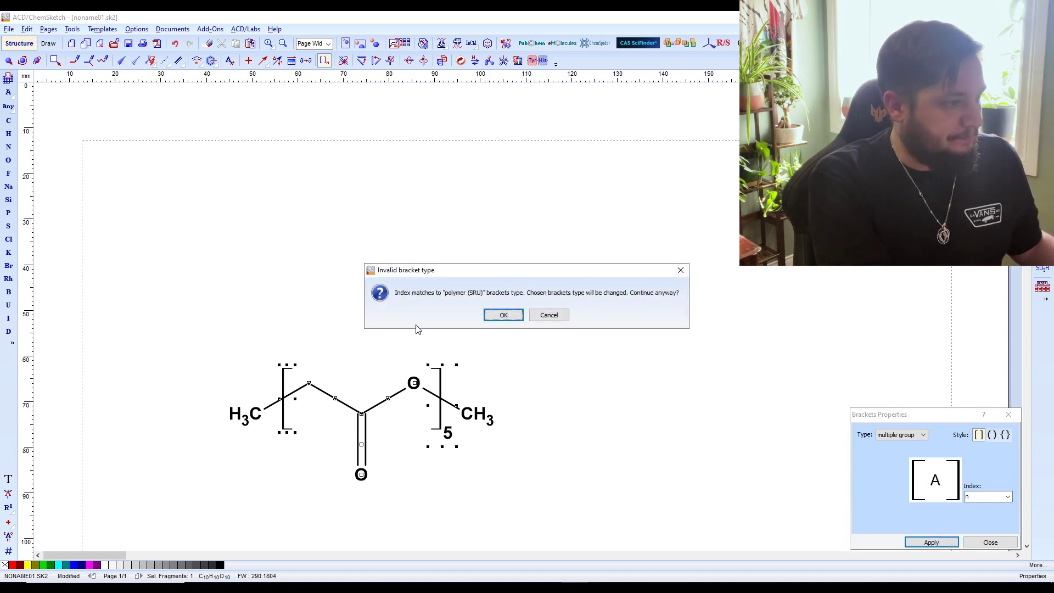
left_click(488, 317)
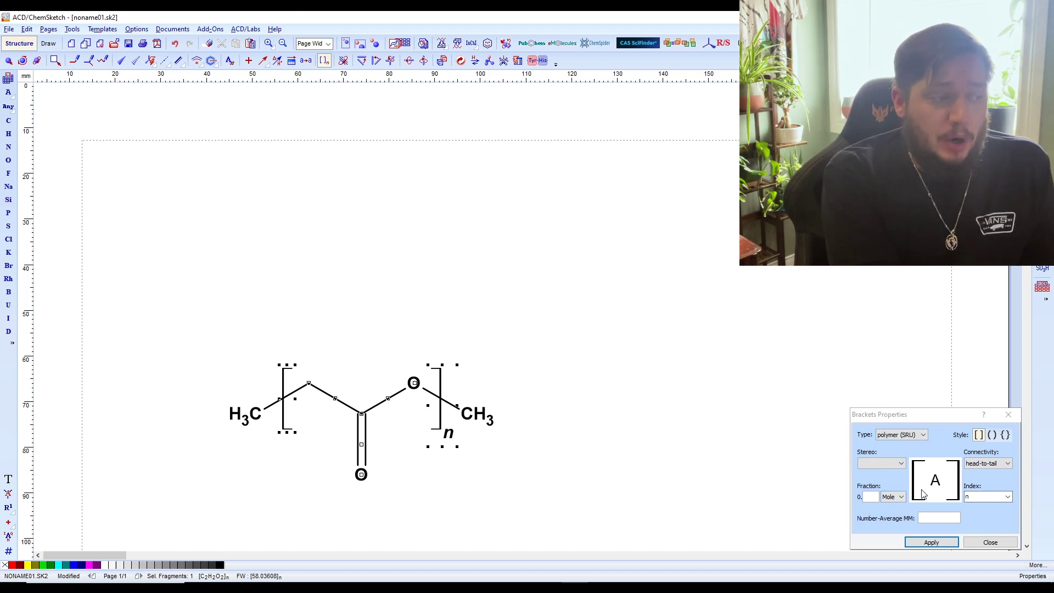
left_click(980, 542)
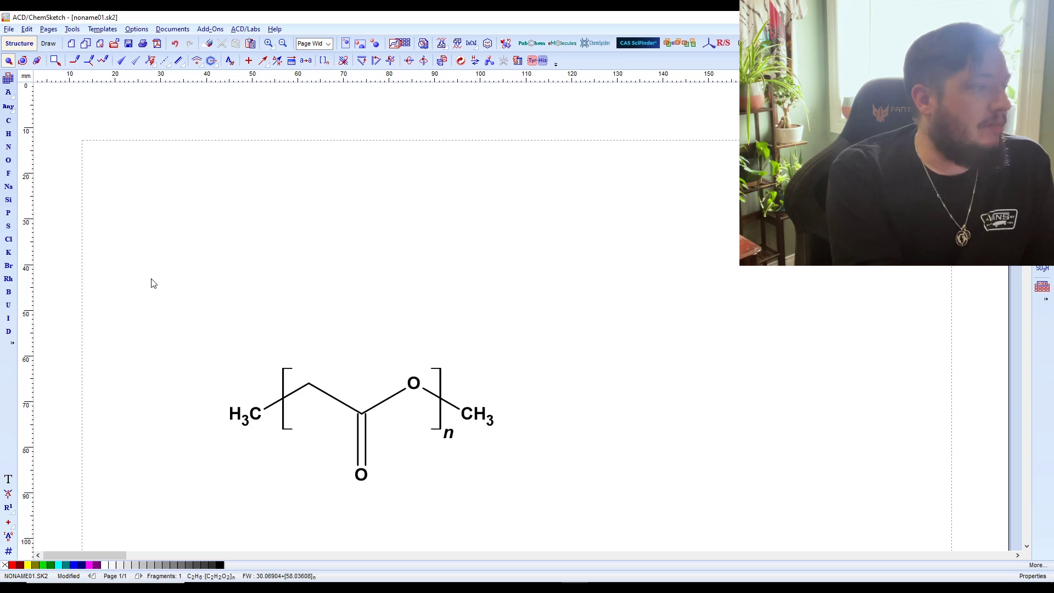
Delete the whole bracketed polymer structure from the page
left_click_drag(151, 282, 545, 546)
key("Delete")
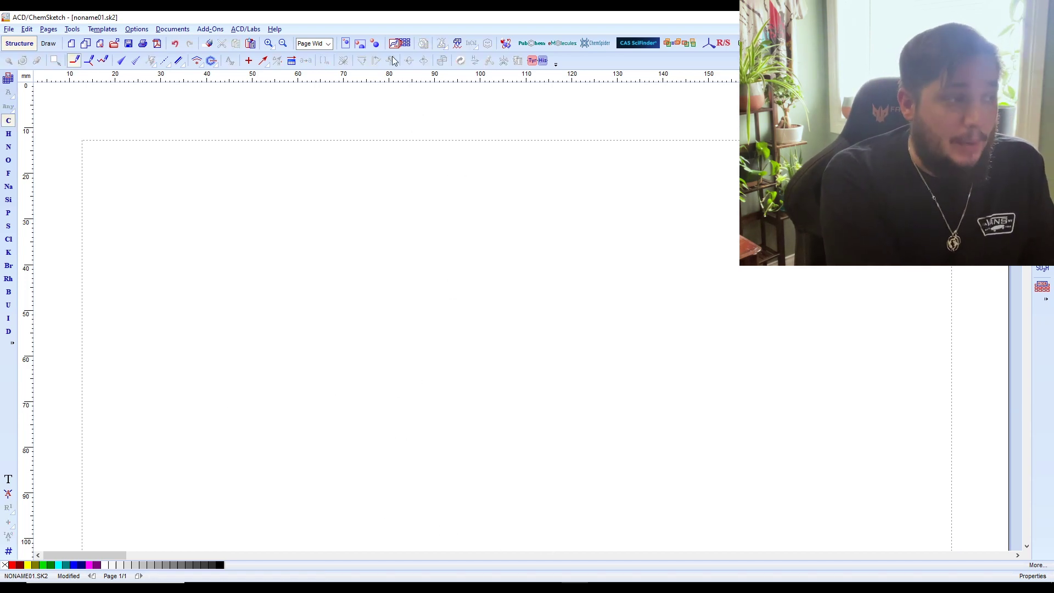
Add Polymer Templates to the Template Window through its organizer and display that template category
key("F5")
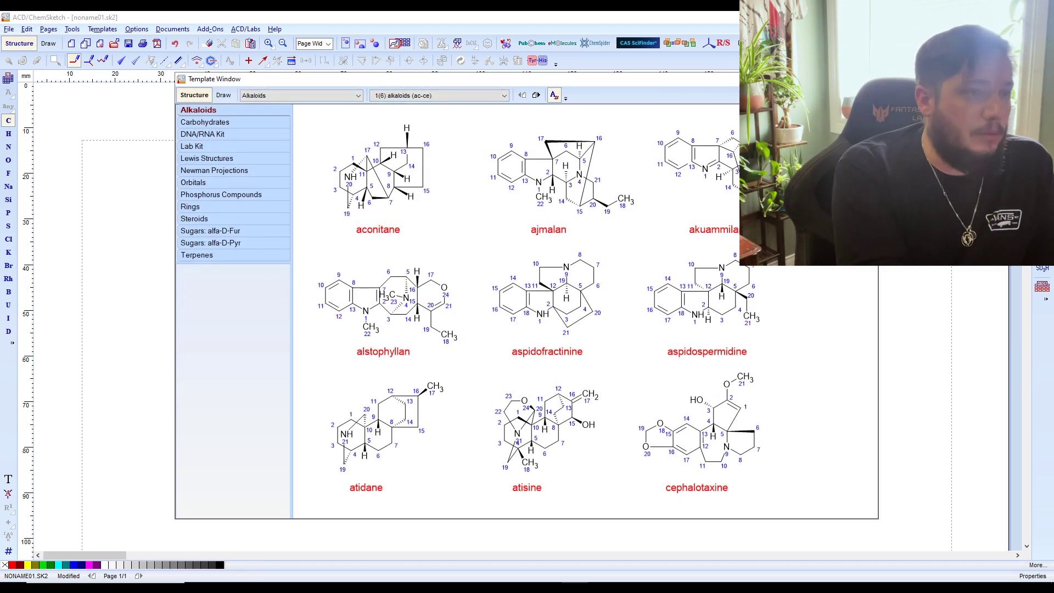
key("F5")
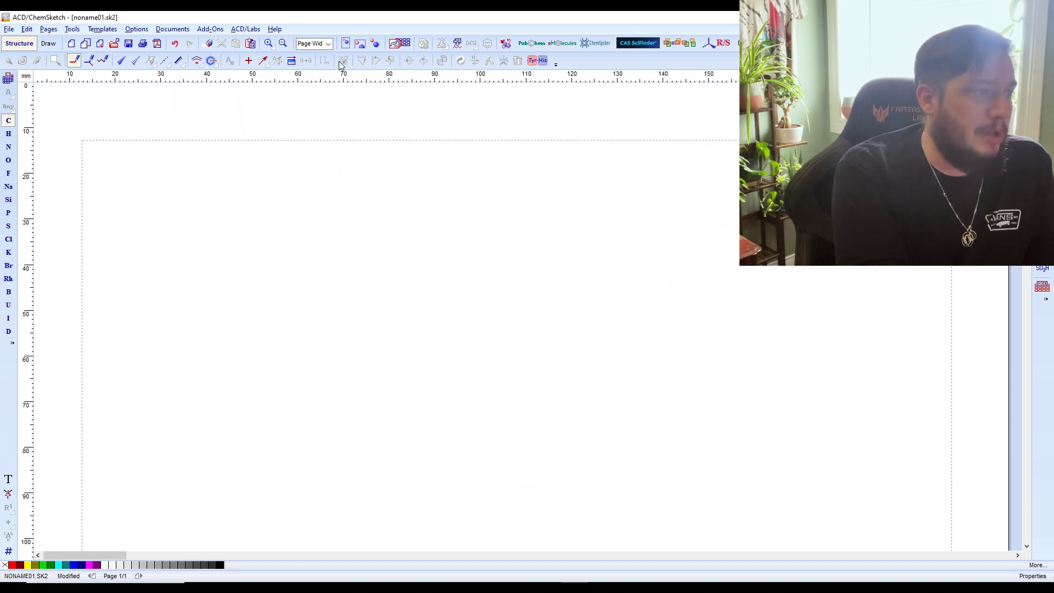
left_click(406, 46)
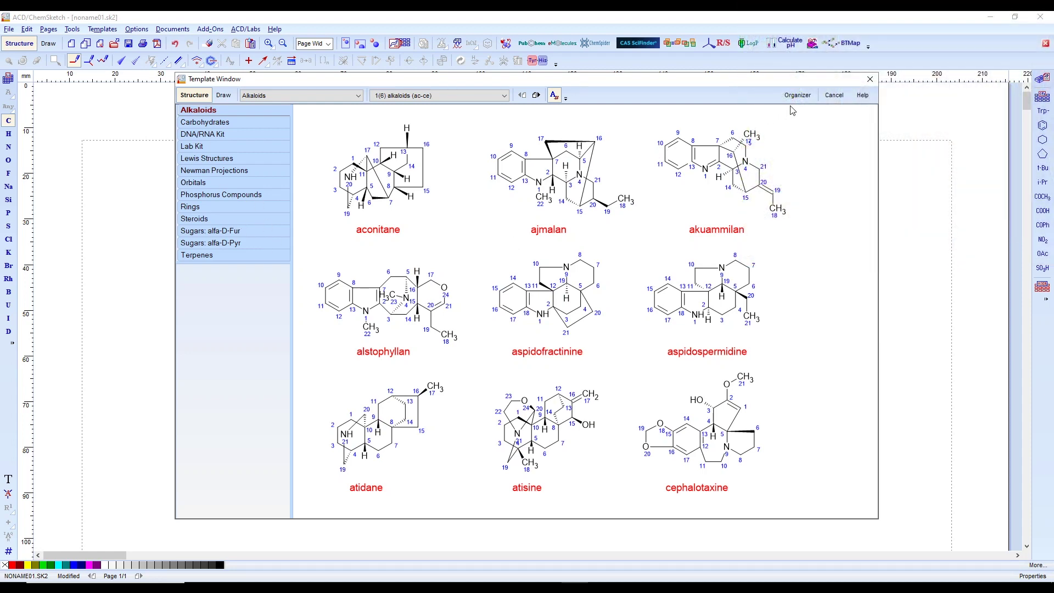
left_click(799, 95)
scroll(479, 305, "down", 9)
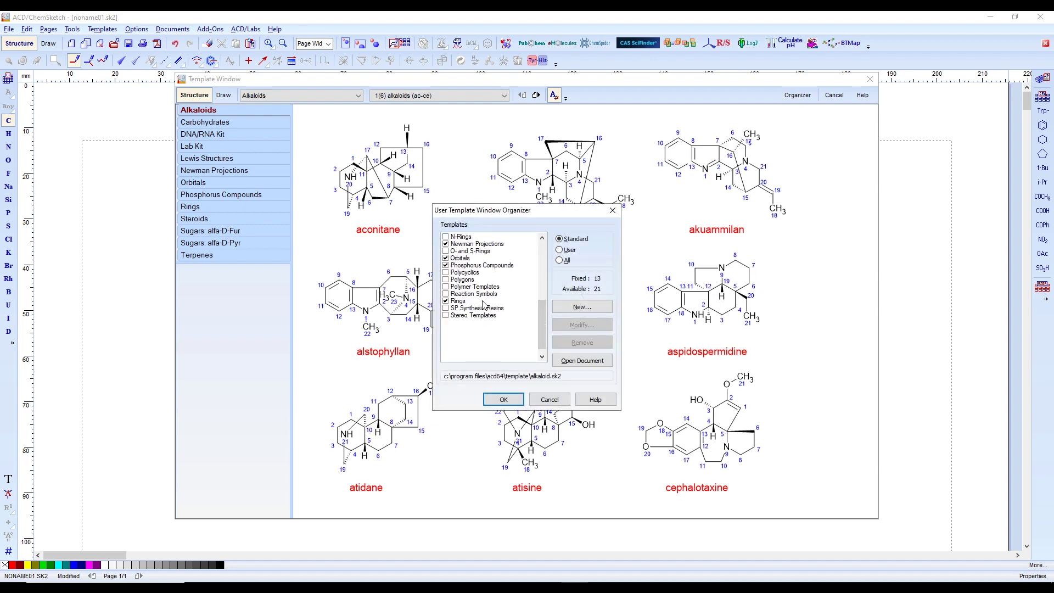
left_click(445, 300)
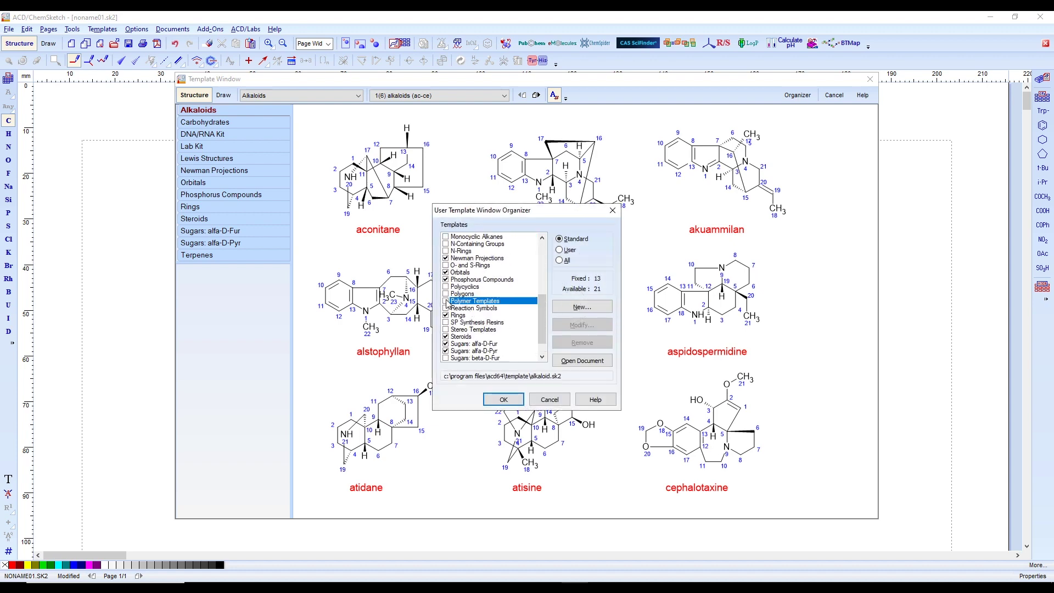
left_click(504, 399)
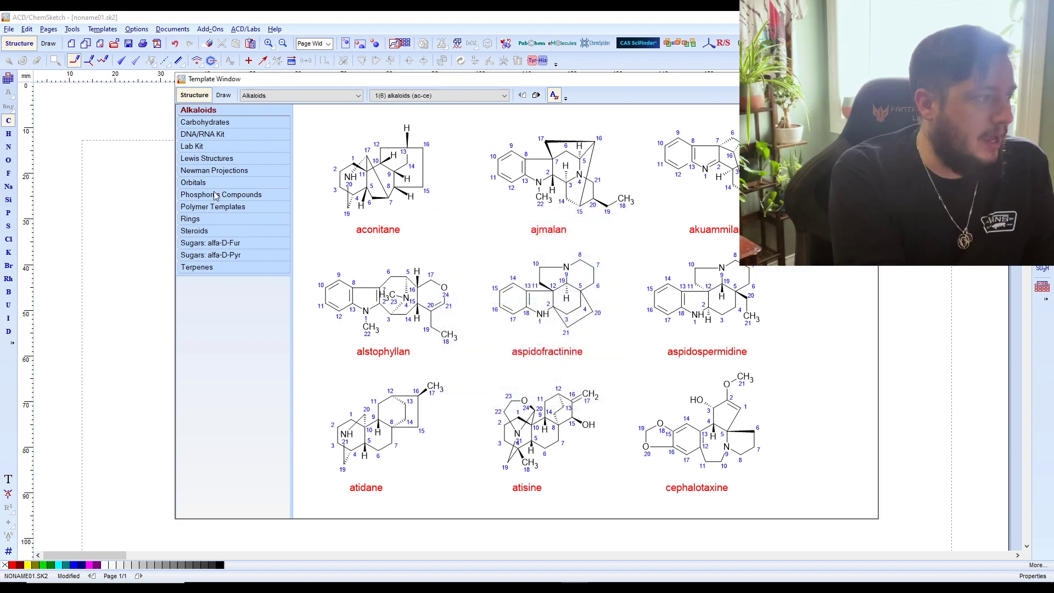
left_click(252, 206)
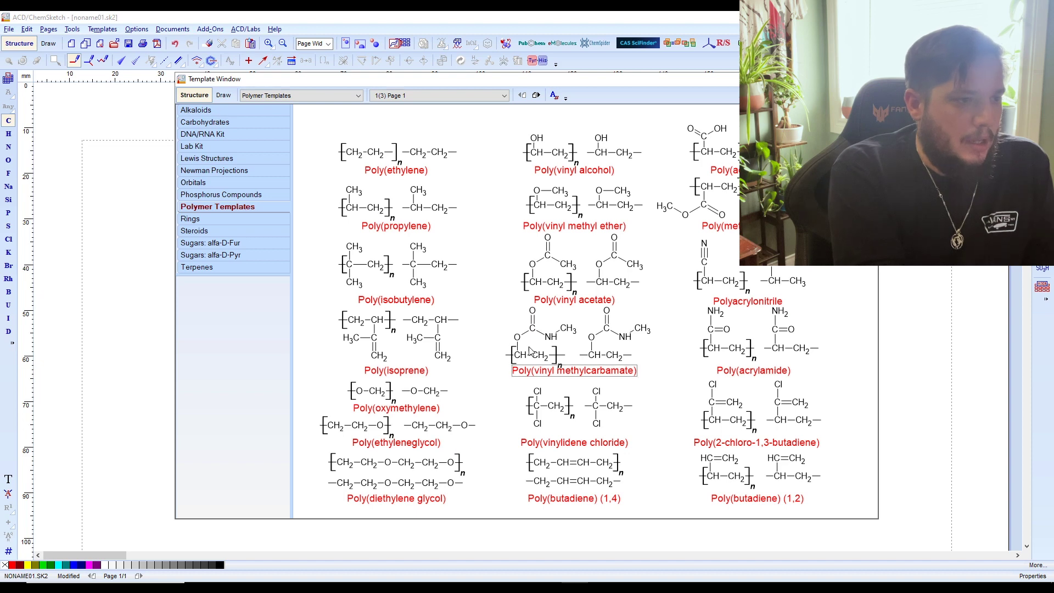
Place the bracketed polymer template with the COOH side group on the page and extend its OH oxygen with a two-carbon ethyl chain
left_click(719, 156)
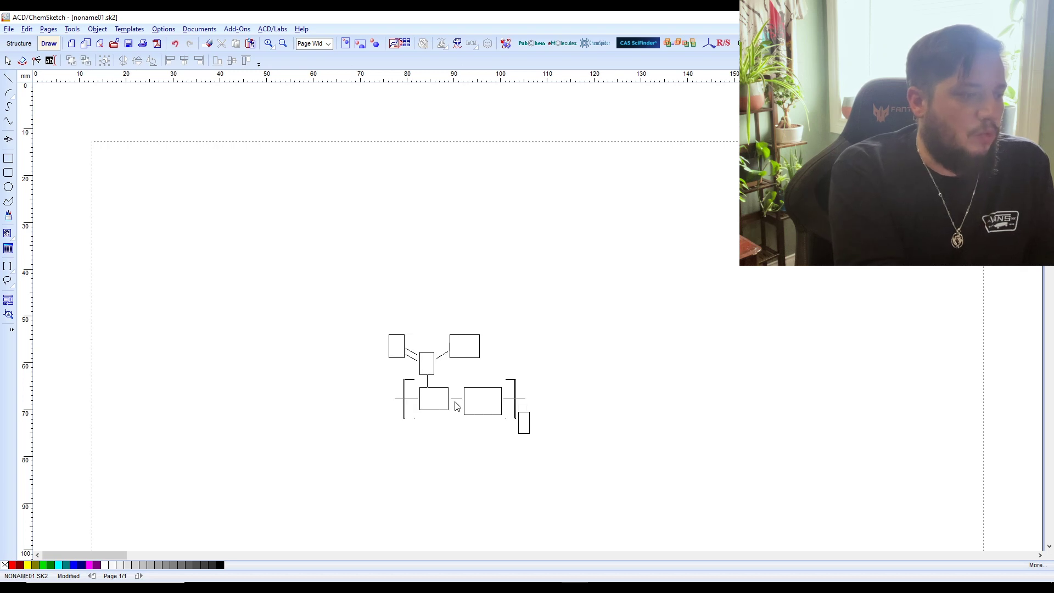
left_click(455, 406)
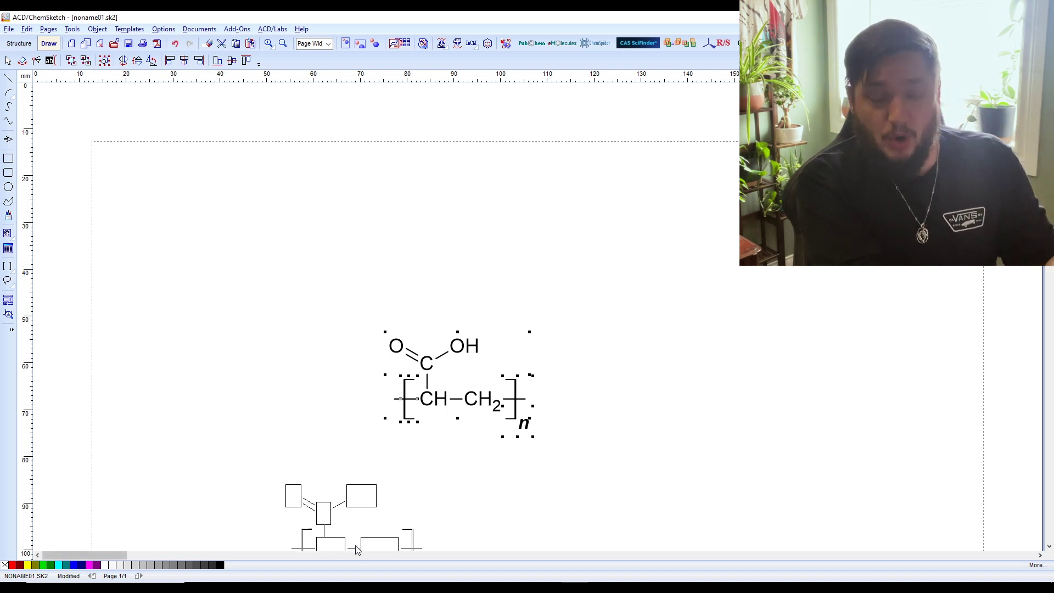
left_click(19, 44)
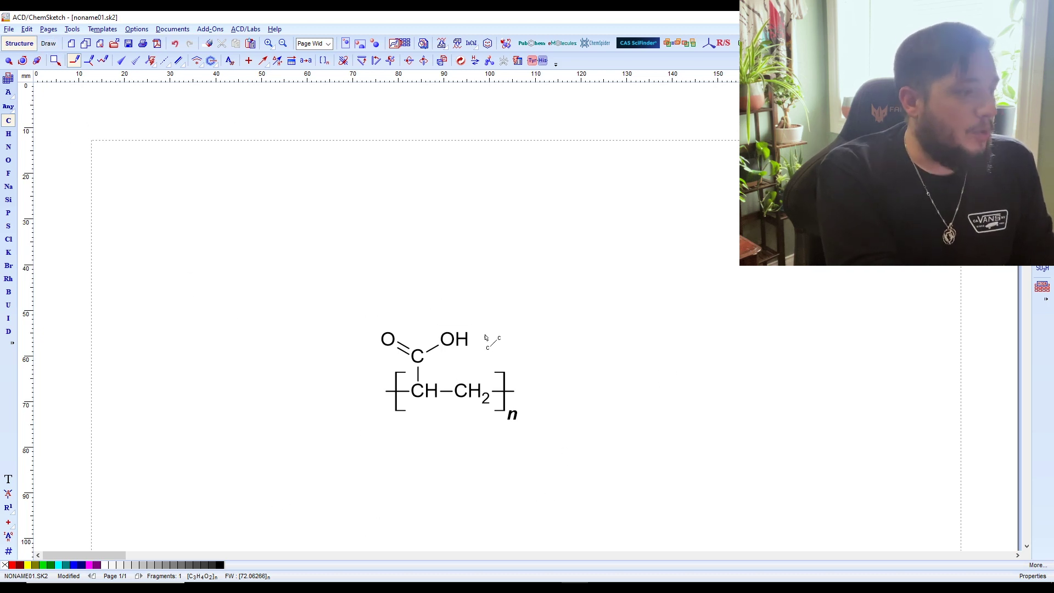
mouse_move(457, 340)
left_mouse_down()
mouse_move(471, 305)
mouse_move(454, 257)
left_mouse_up()
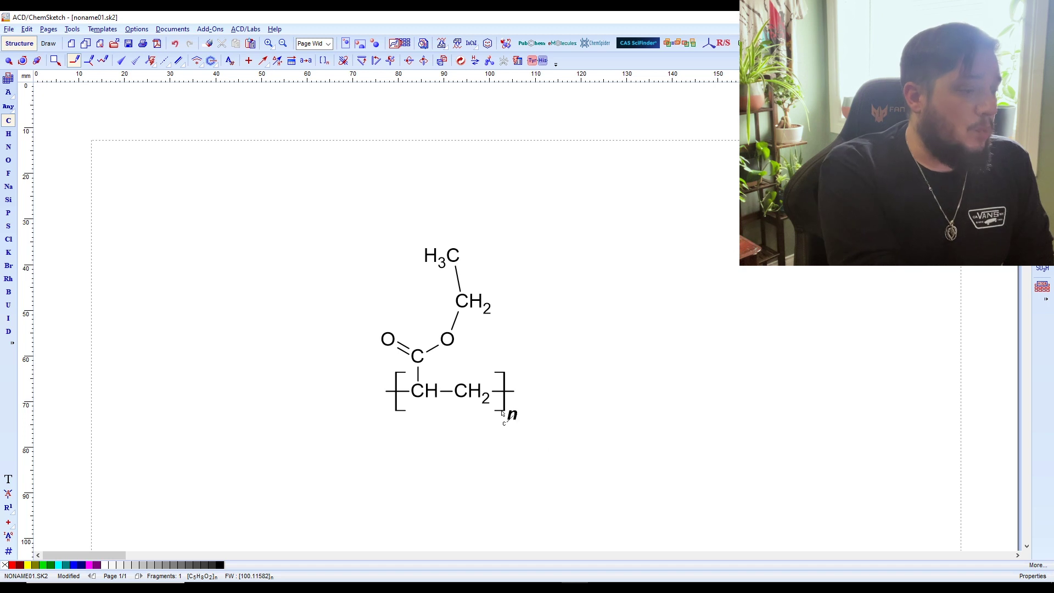
Set the index of the placed polymer's brackets to 5, accepting the change to the multiple group type, and leave the bracket editing
left_click(8, 60)
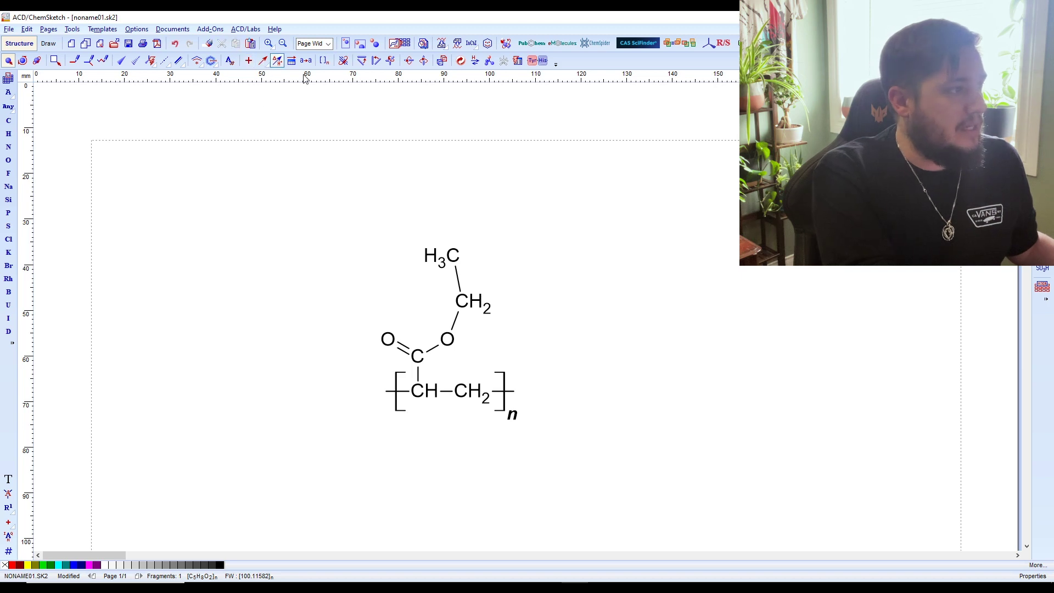
left_click(324, 60)
left_click(512, 416)
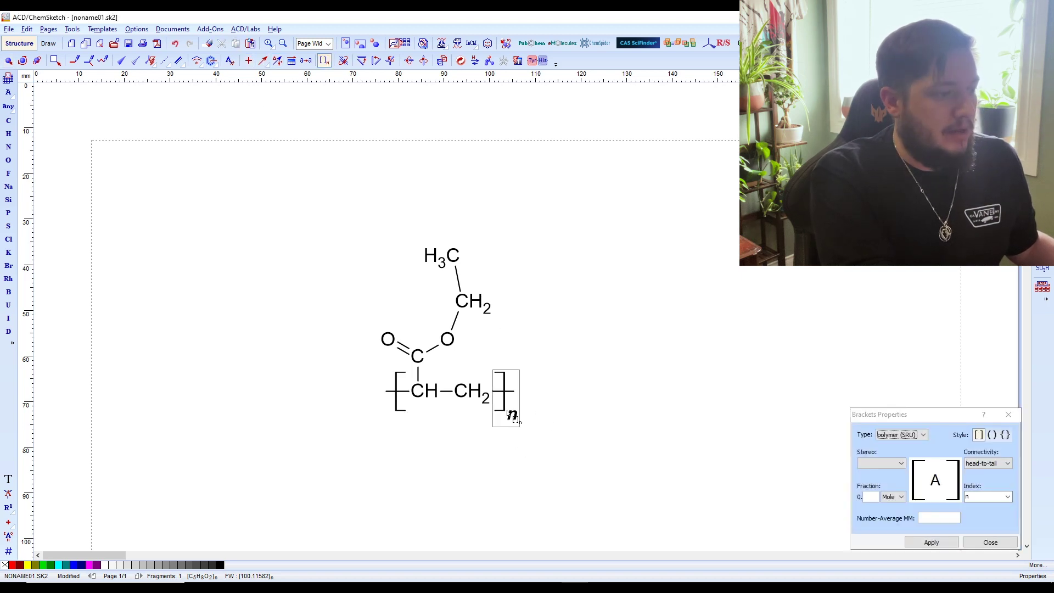
left_click(981, 500)
type("5")
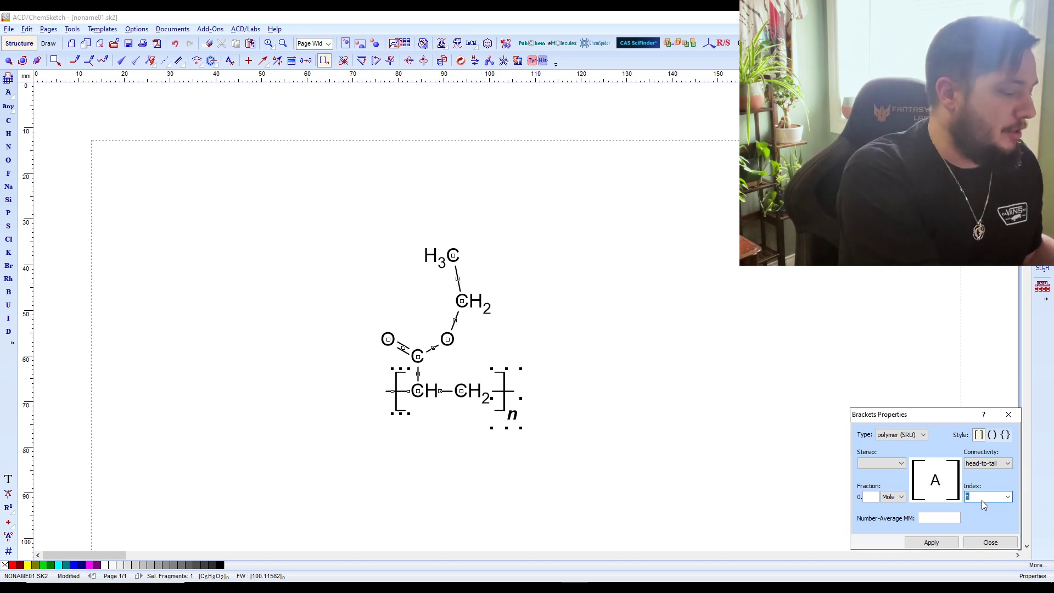
left_click(943, 542)
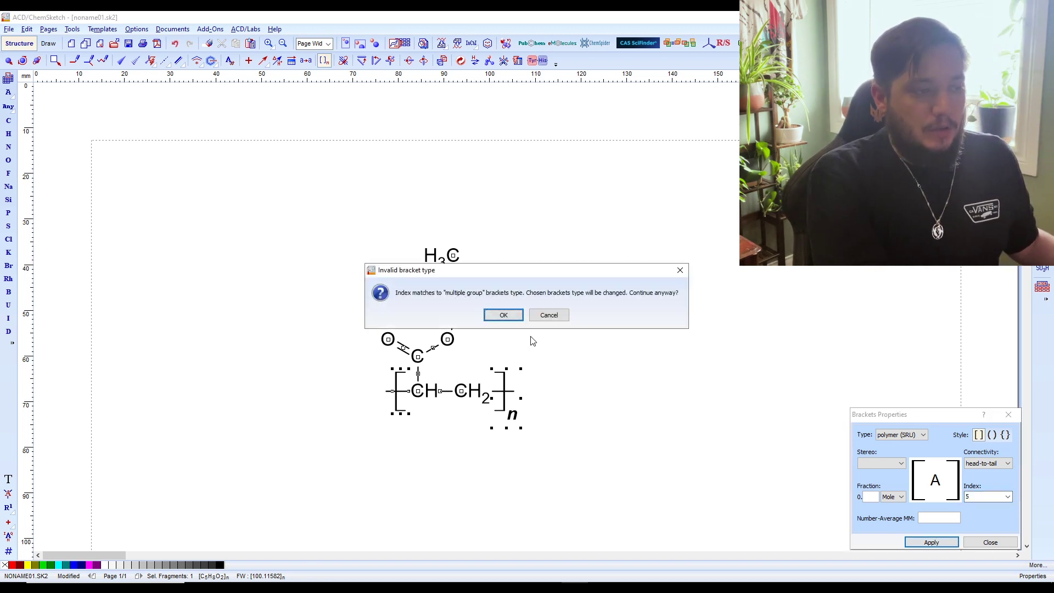
left_click(516, 316)
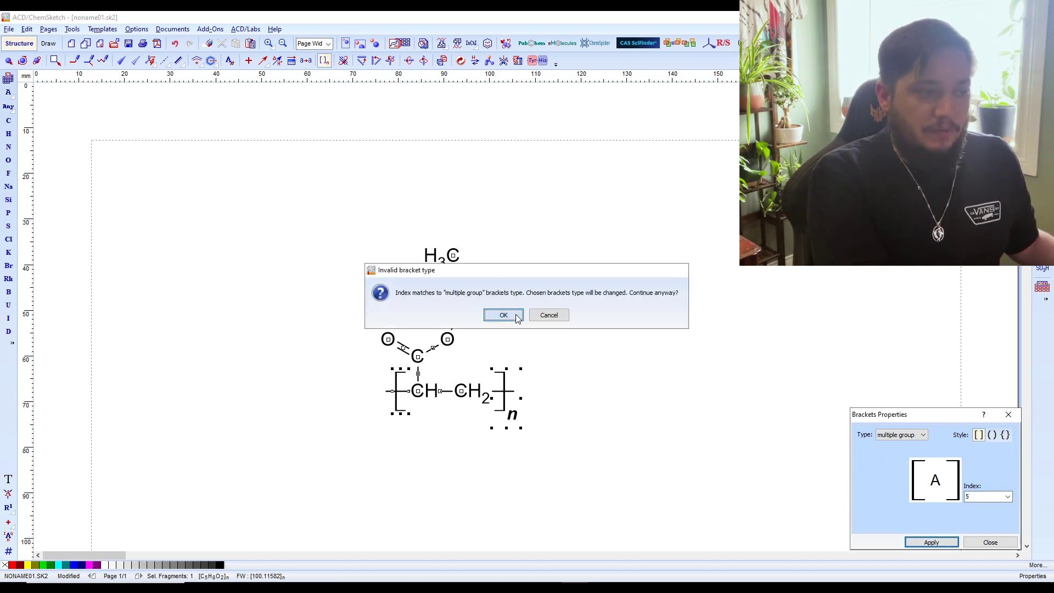
left_click(982, 540)
left_click(624, 466)
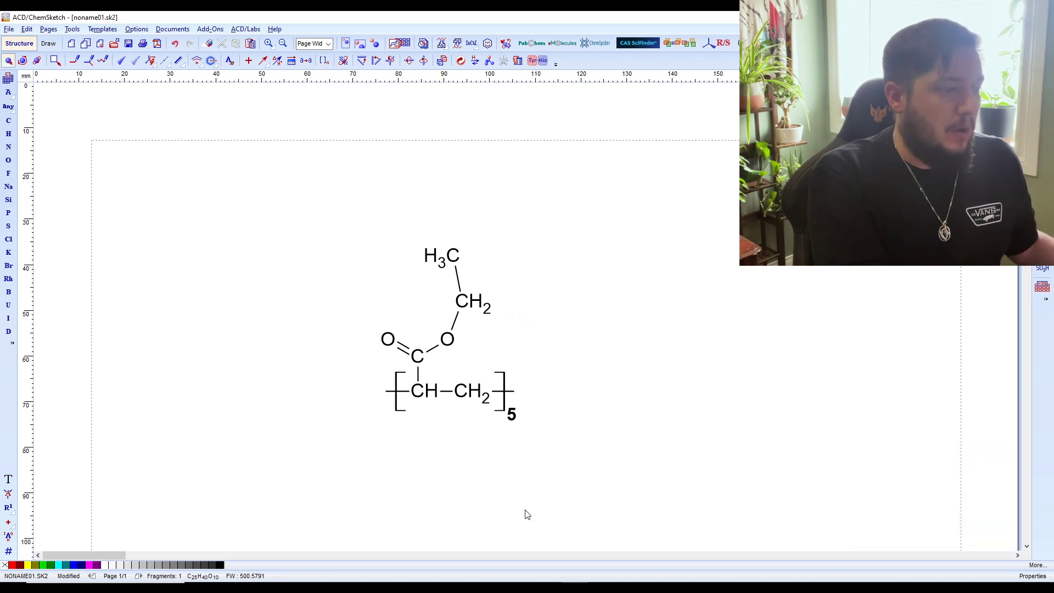